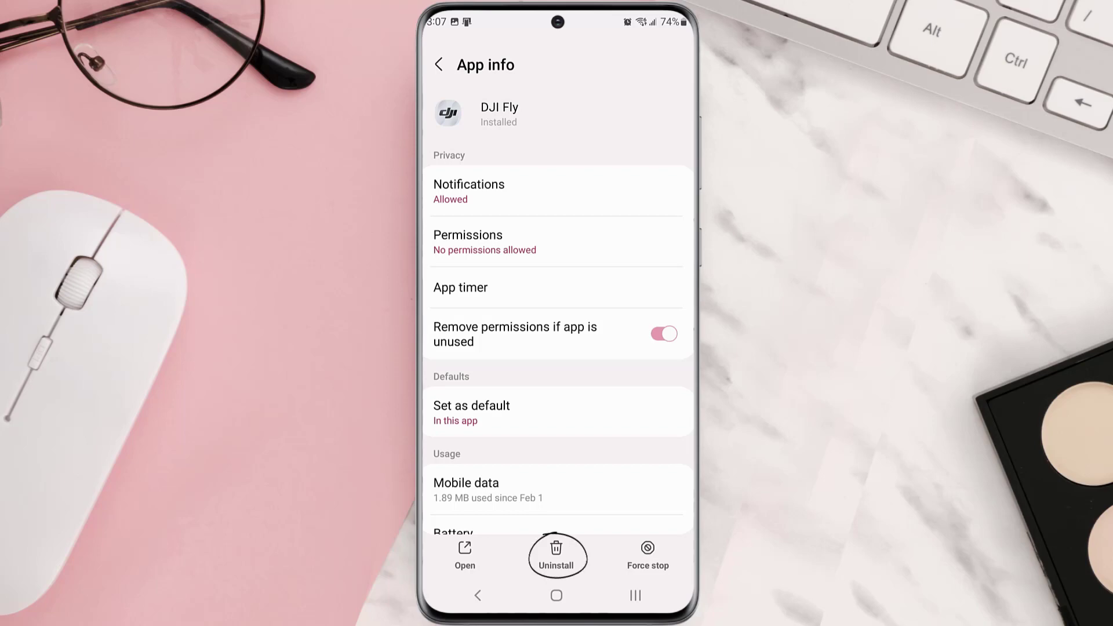
Uninstall DJI Fly from its App info page and confirm the removal
{"action": "left_click", "coordinate": [556, 554]}
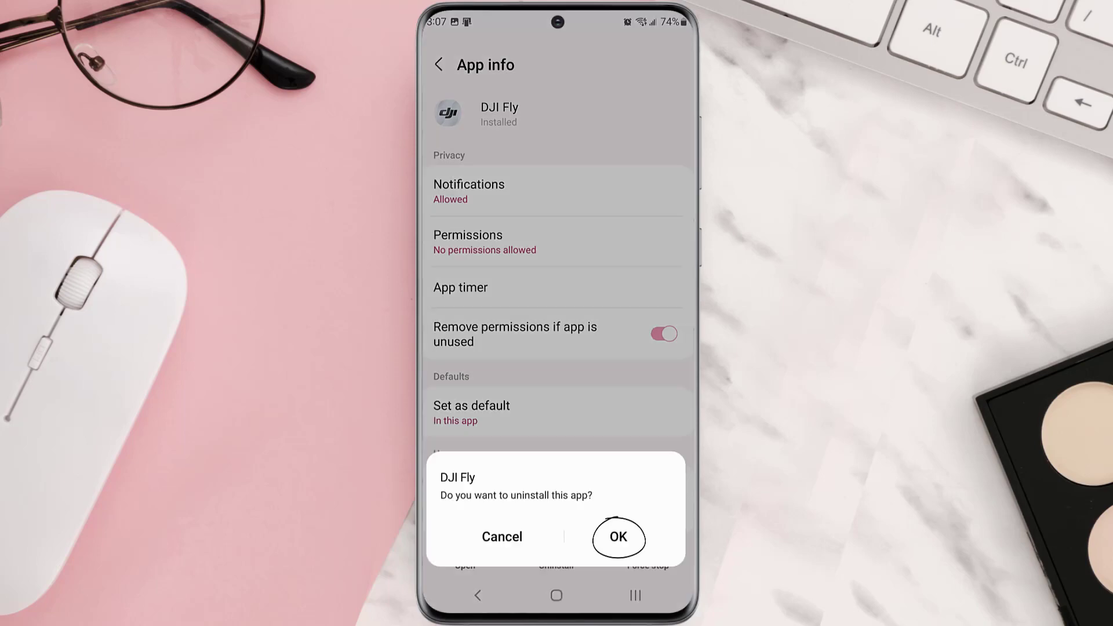
{"action": "left_click", "coordinate": [618, 536]}
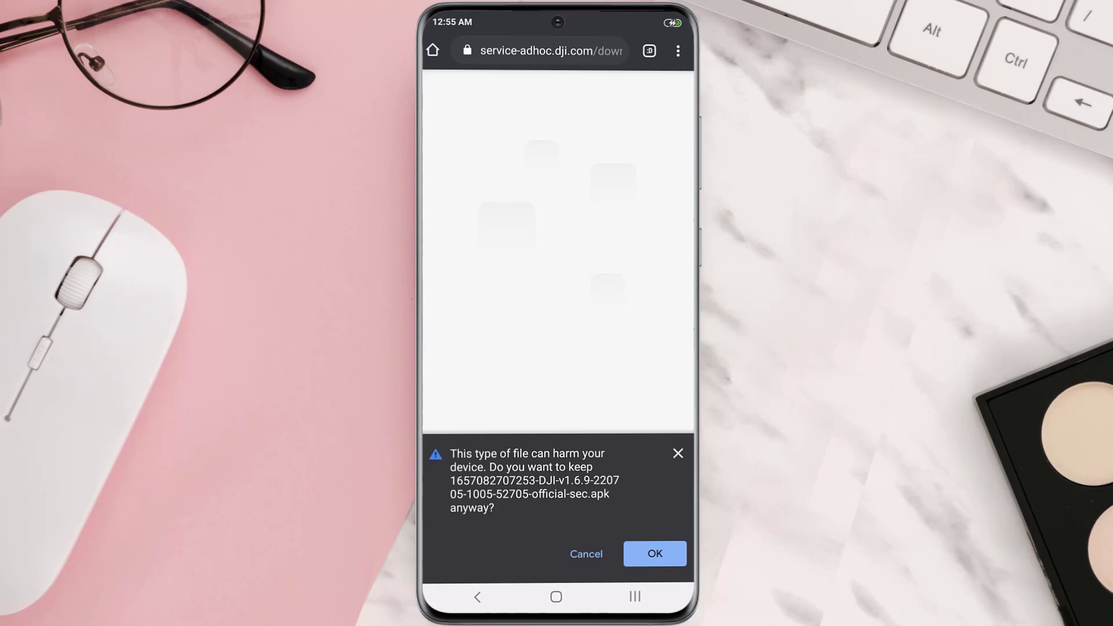
Keep the DJI Fly APK despite Chrome's harmful-file warning so the 376 MB download proceeds
{"action": "left_click", "coordinate": [654, 553]}
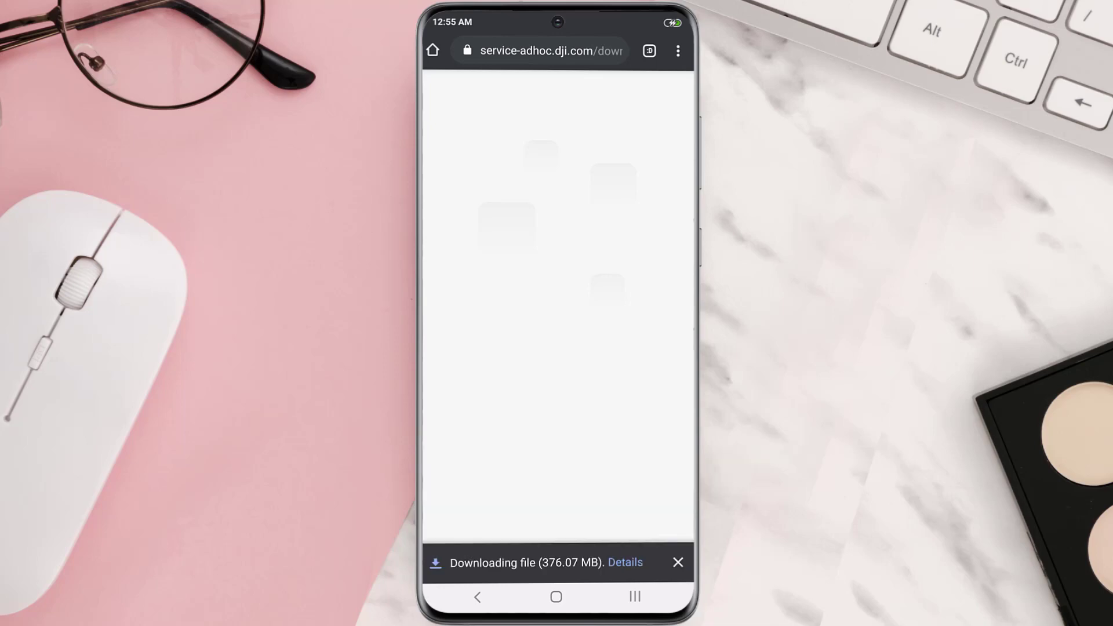